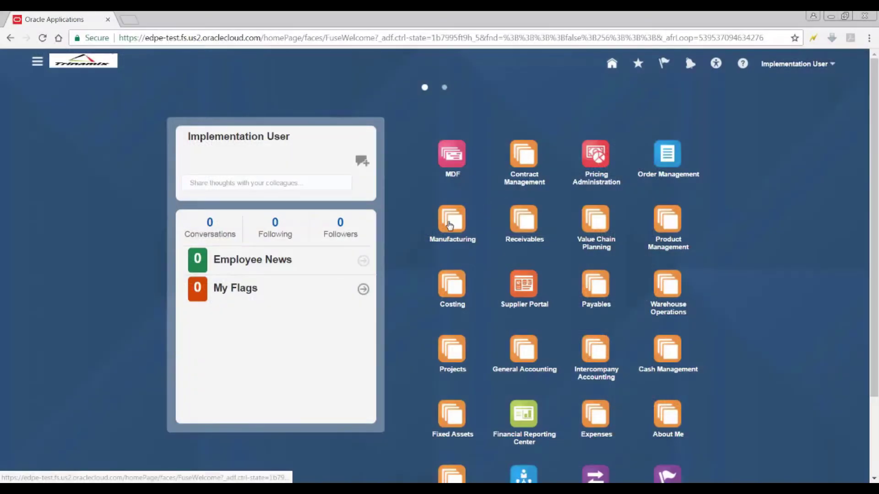
Step: Expand the Manufacturing group on the home page to reveal Work Definition and Work Execution
click(449, 224)
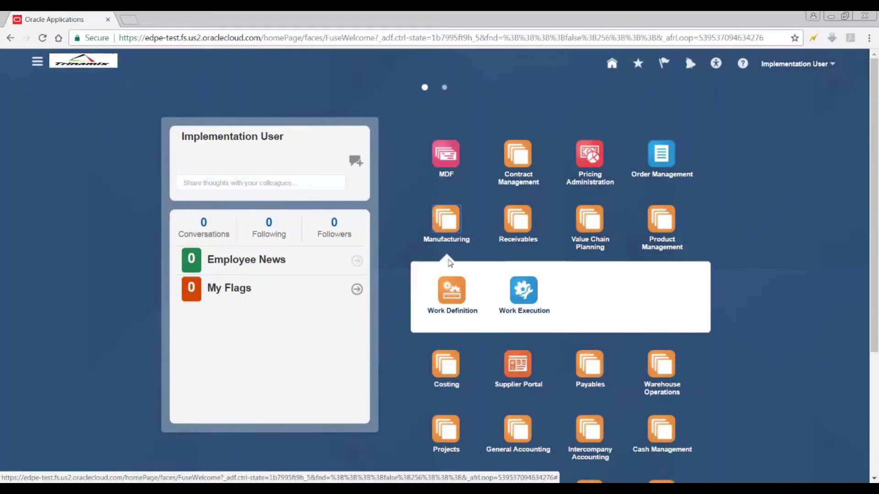
Step: Open the A001000 Main work definition and expand all its operations for review
click(452, 295)
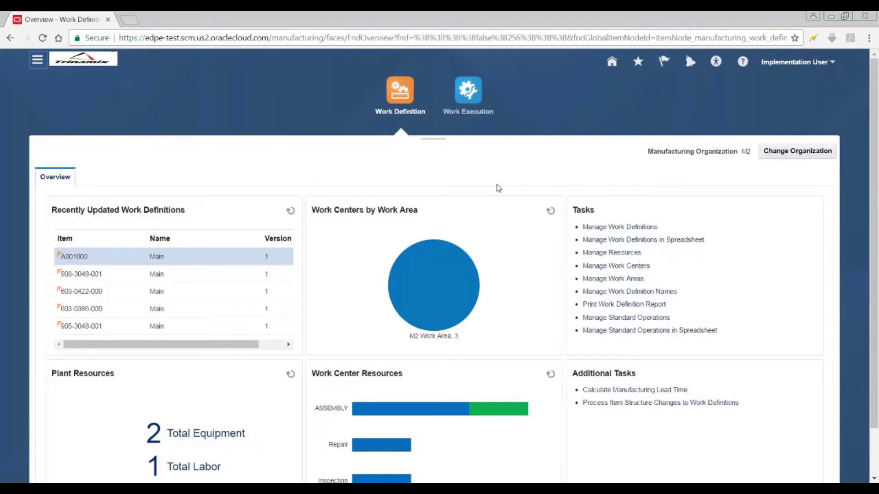
click(158, 256)
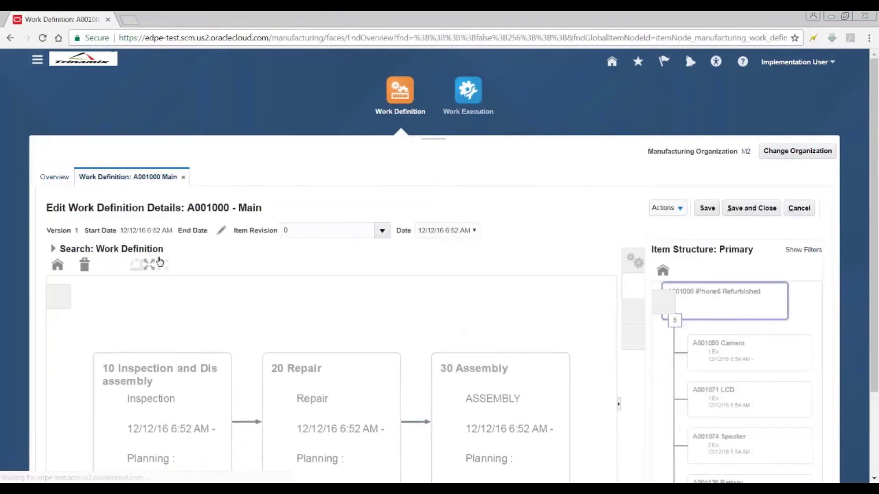
scroll(159, 261, down, 1)
click(190, 214)
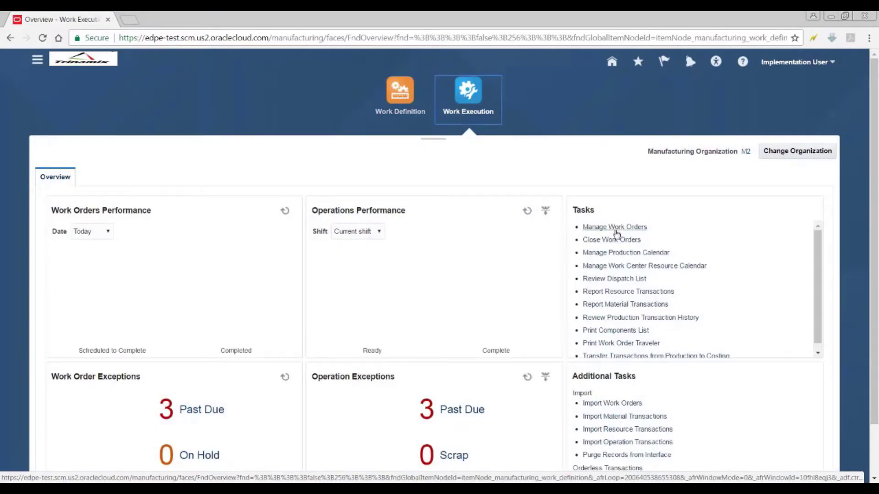
Step: Create a standard work order for 45 of item A001000, then open work order 251869
click(614, 227)
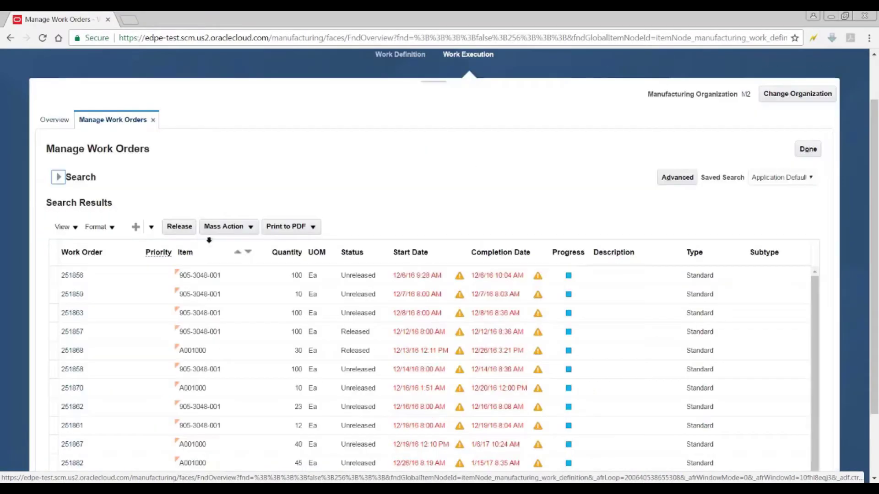
click(137, 232)
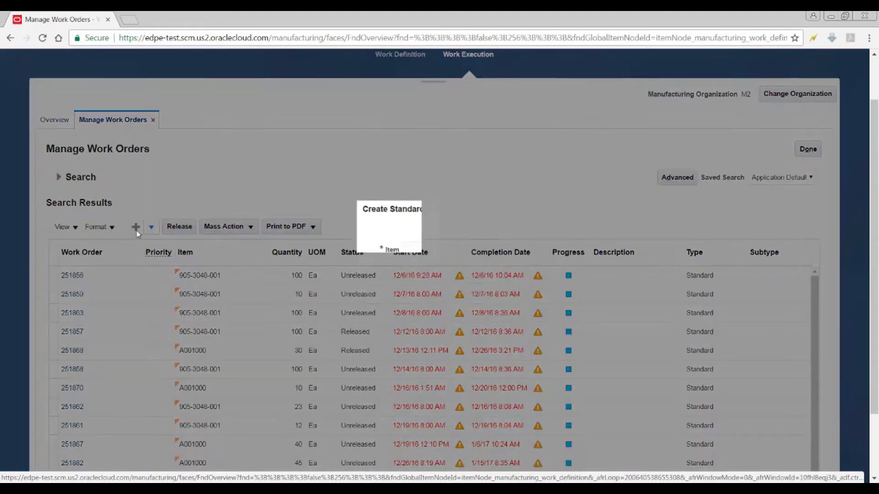
click(426, 251)
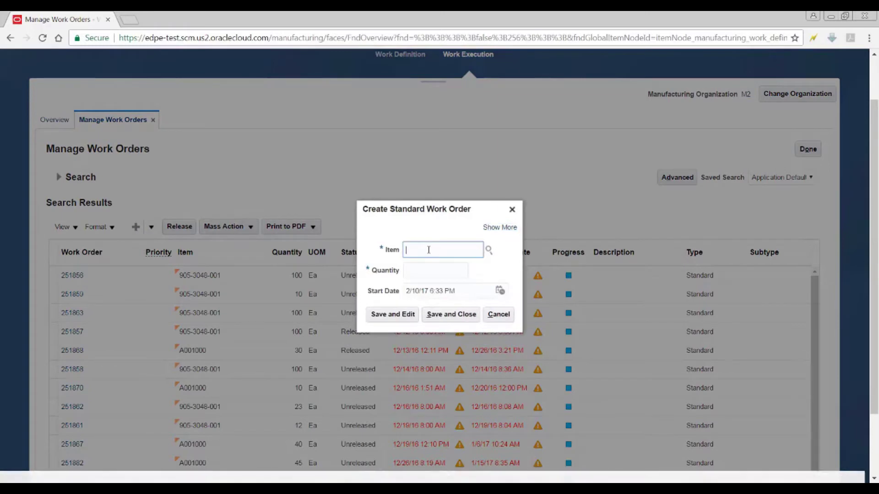
text(A)
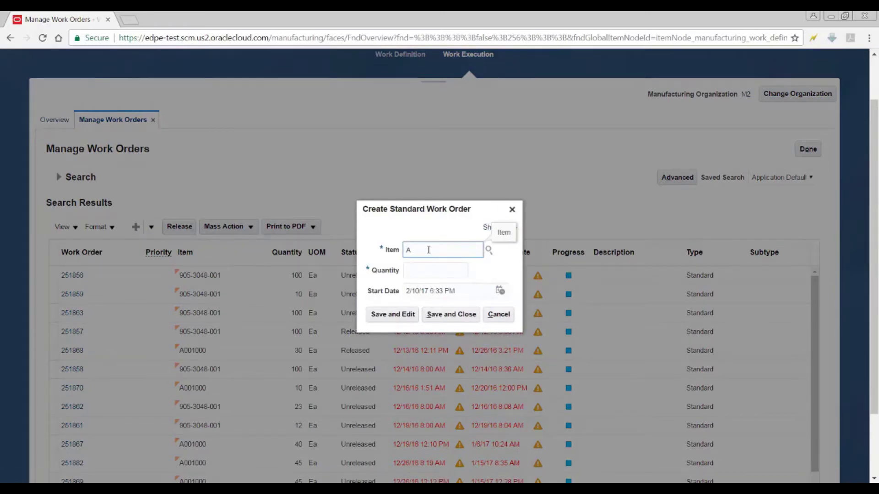
text(001000)
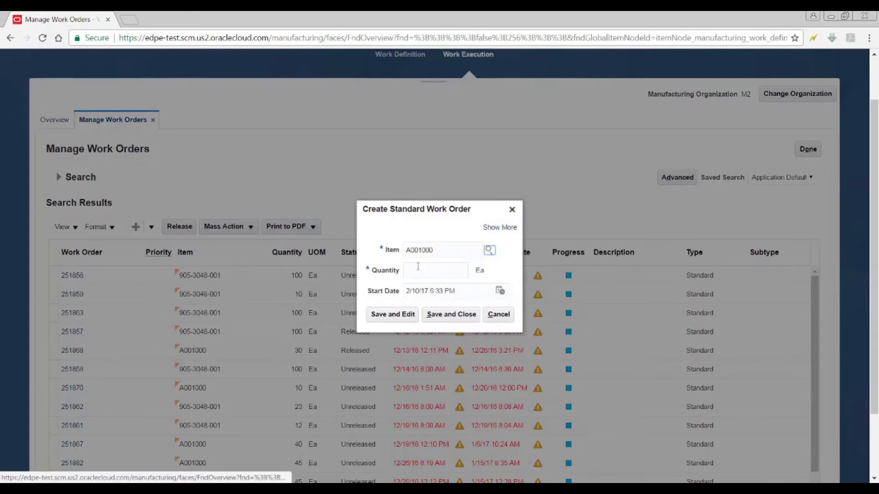
click(418, 268)
text(45)
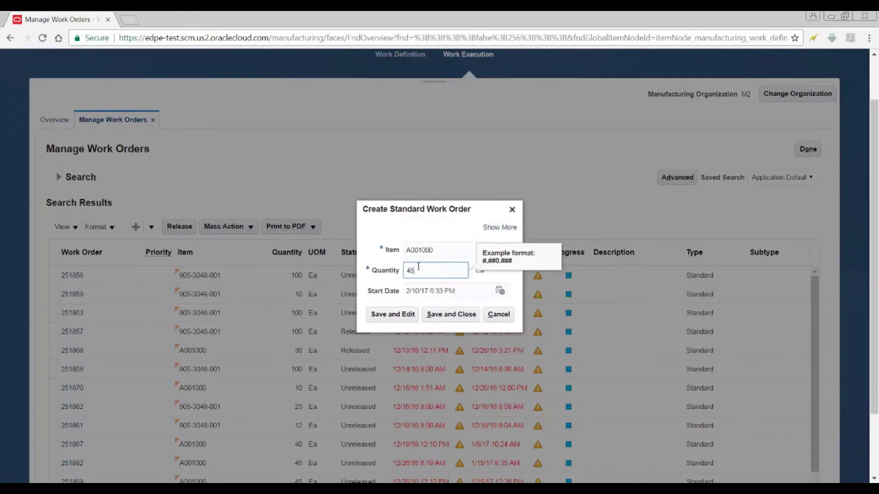
click(452, 315)
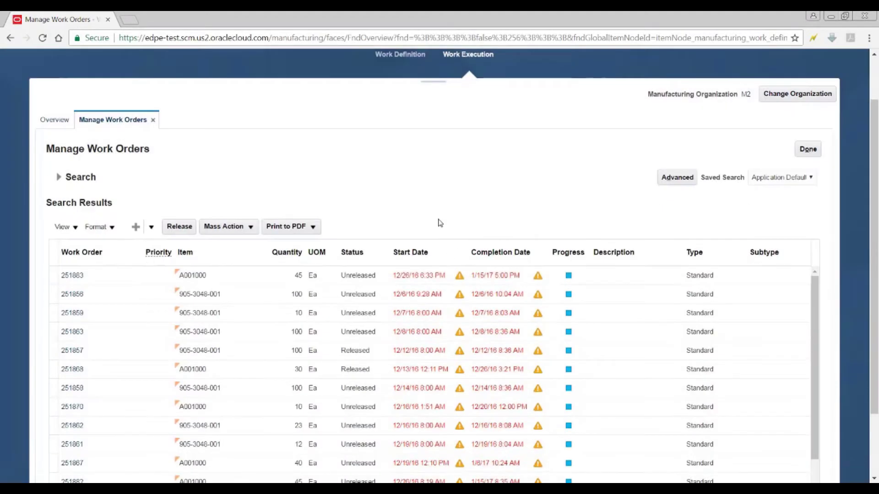
scroll(64, 363, down, 4)
click(70, 364)
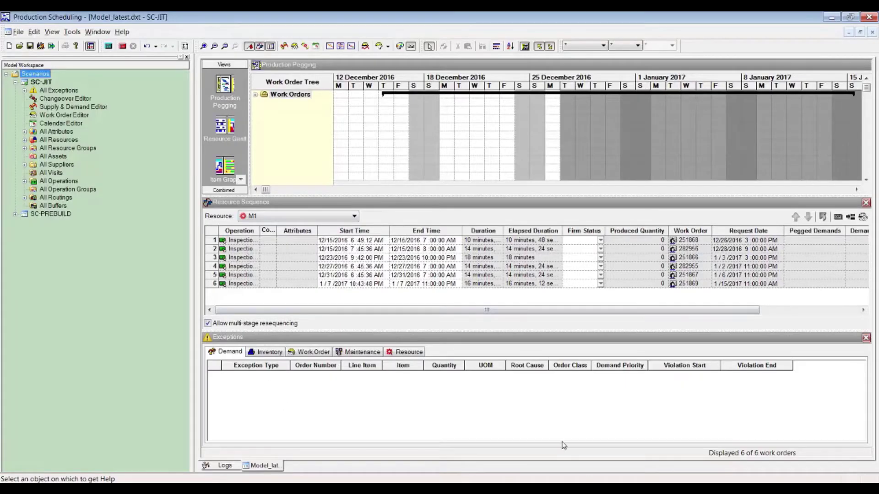
Step: Expand all resources, inspect Battery and M1 properties, then view SC-JIT in the Work Order Editor
click(24, 140)
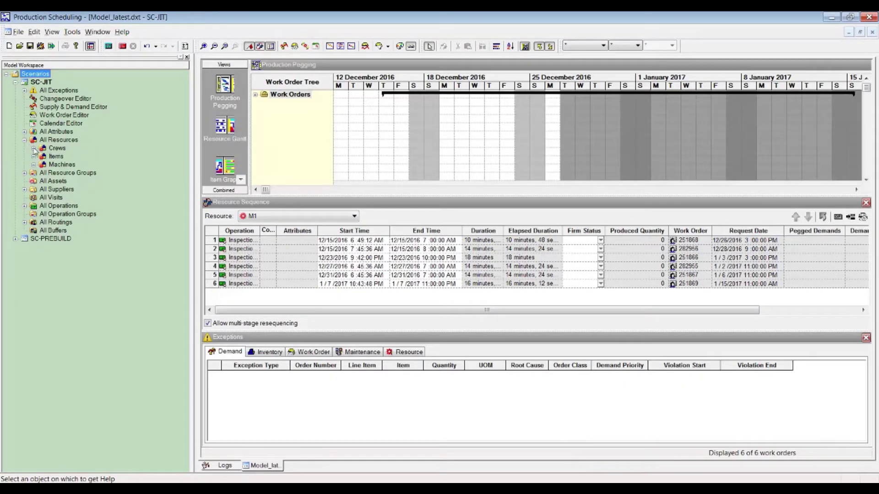
click(33, 149)
click(33, 173)
double_click(72, 215)
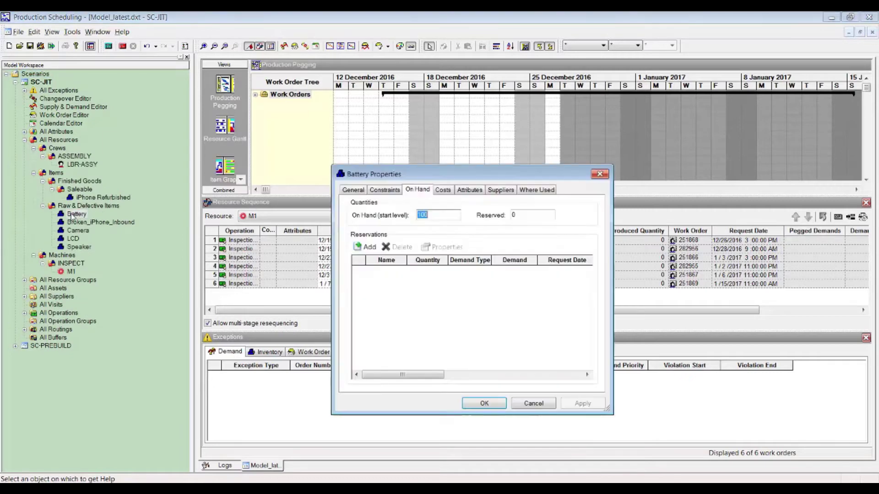
click(480, 404)
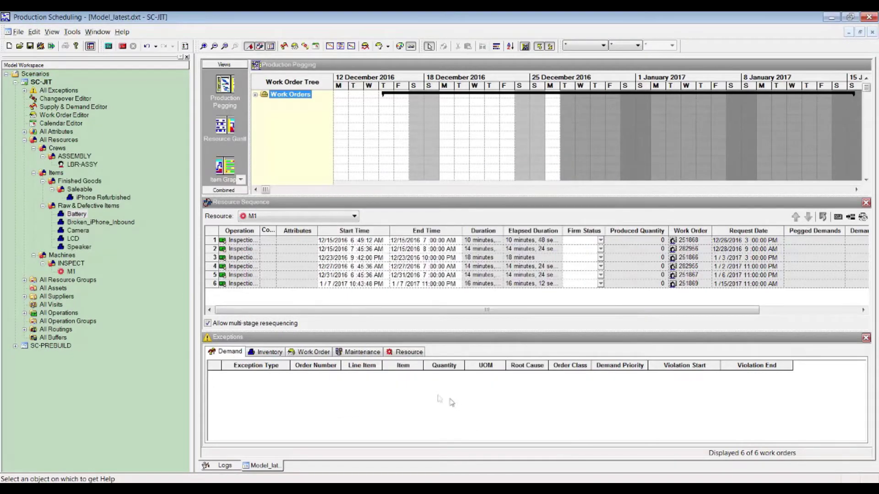
double_click(71, 272)
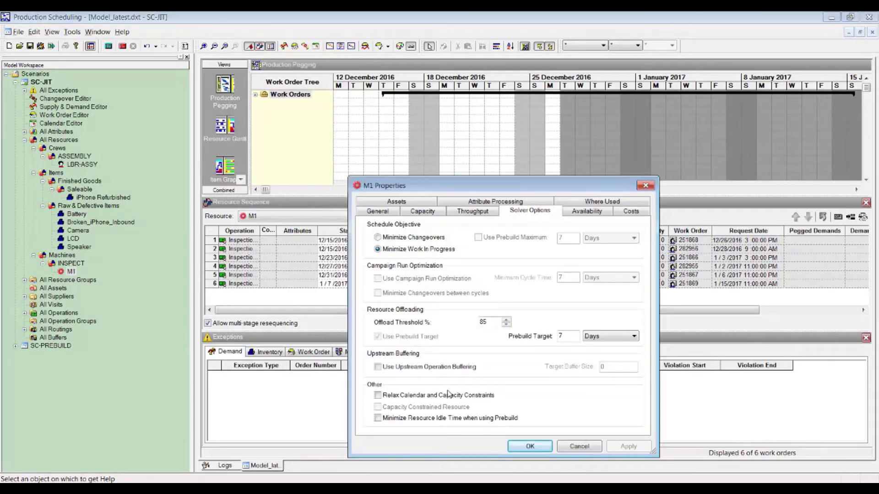
click(530, 447)
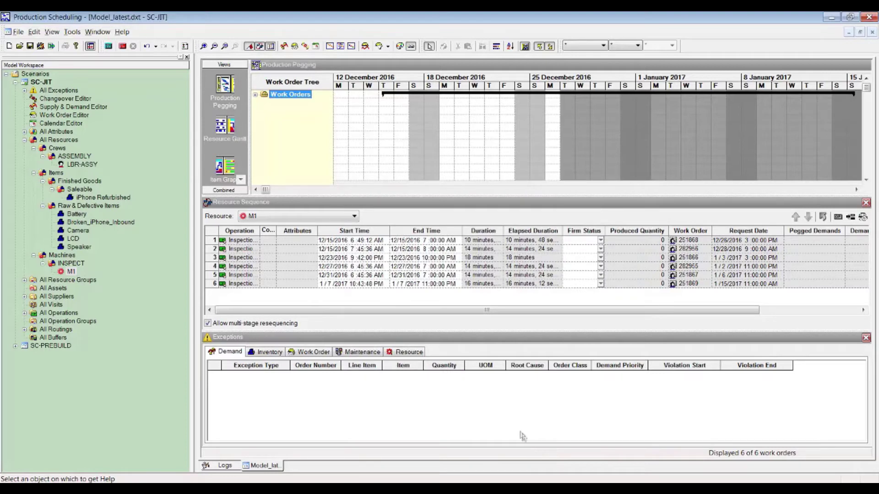
double_click(58, 115)
click(48, 83)
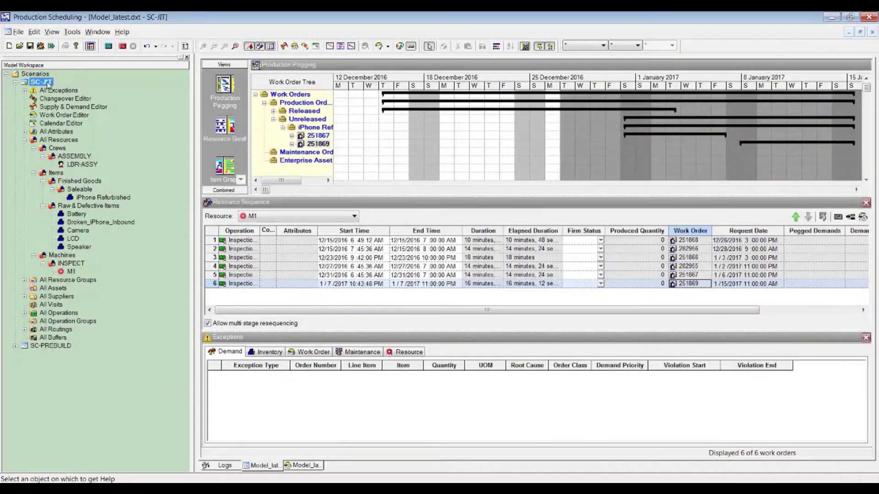
Step: Accept the SC-JIT solver options, expand production orders, and re-solve the schedule
right_click(48, 85)
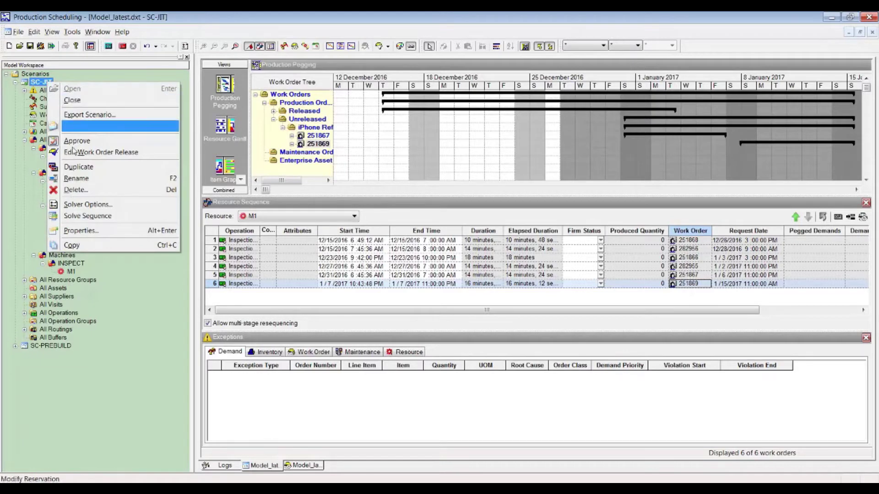
click(94, 206)
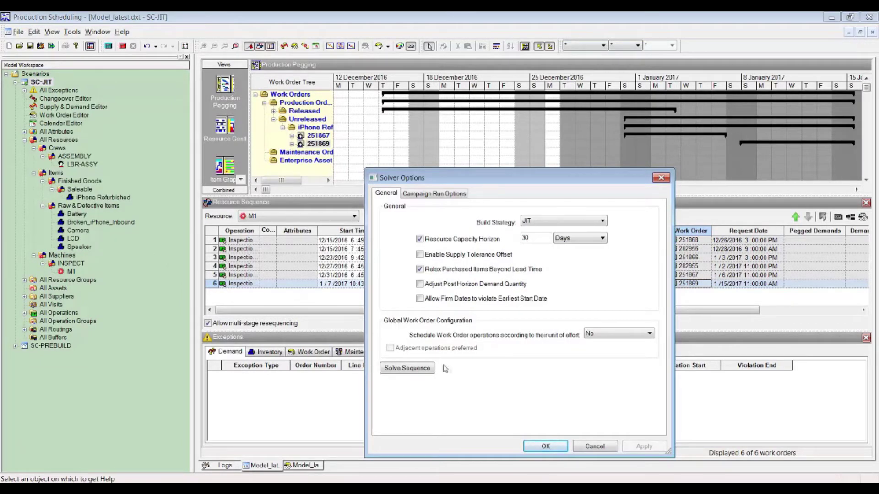
click(532, 446)
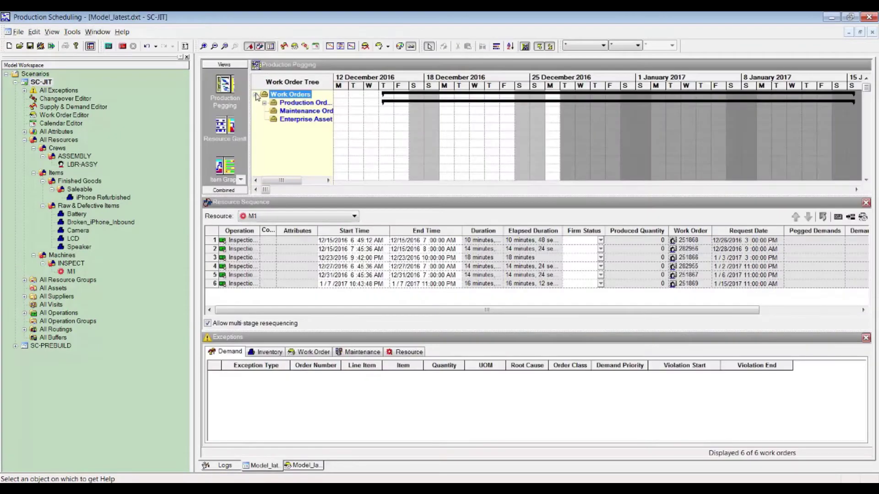
click(264, 103)
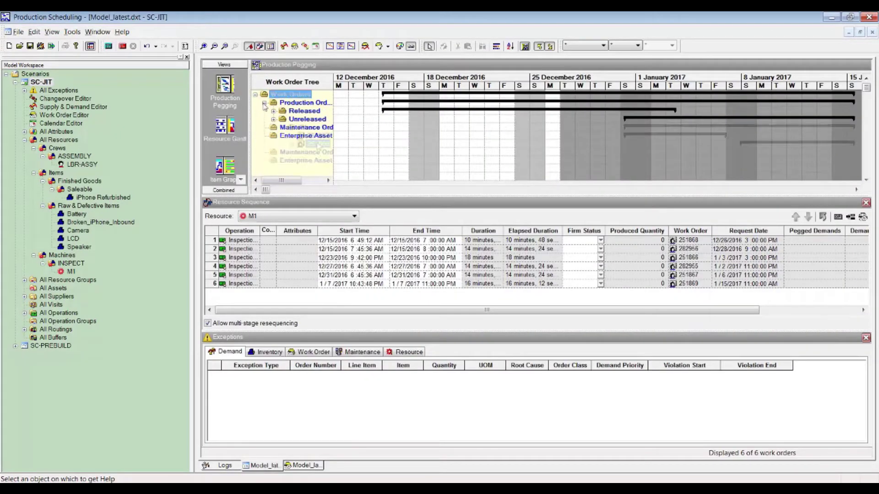
click(110, 48)
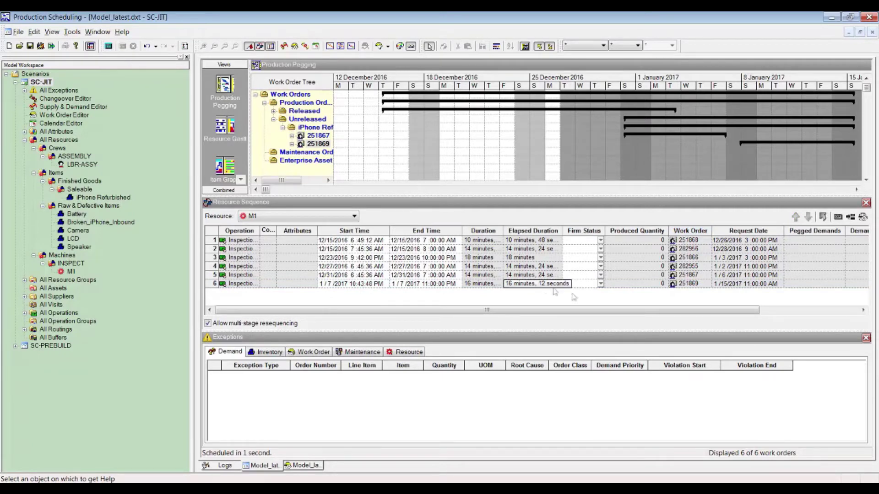
Step: Move work order 251869 up four places to lead M1's sequence, then repair the schedule
click(685, 284)
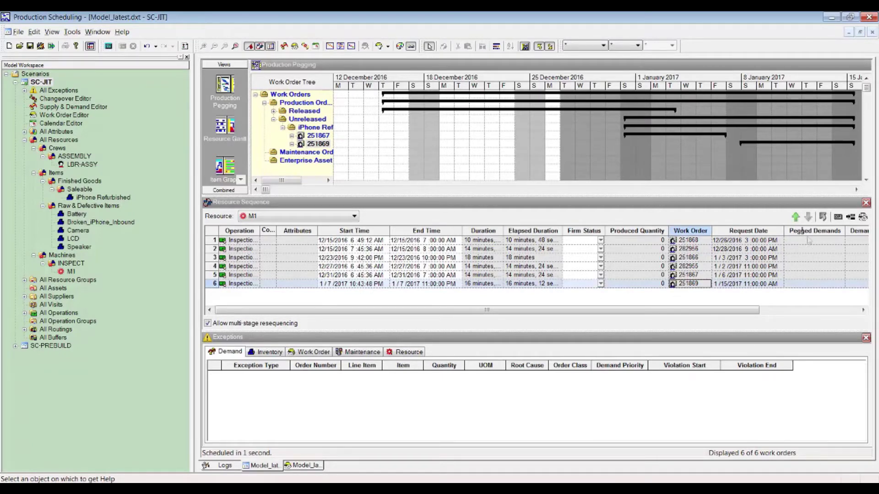
click(797, 217)
click(796, 217)
click(796, 218)
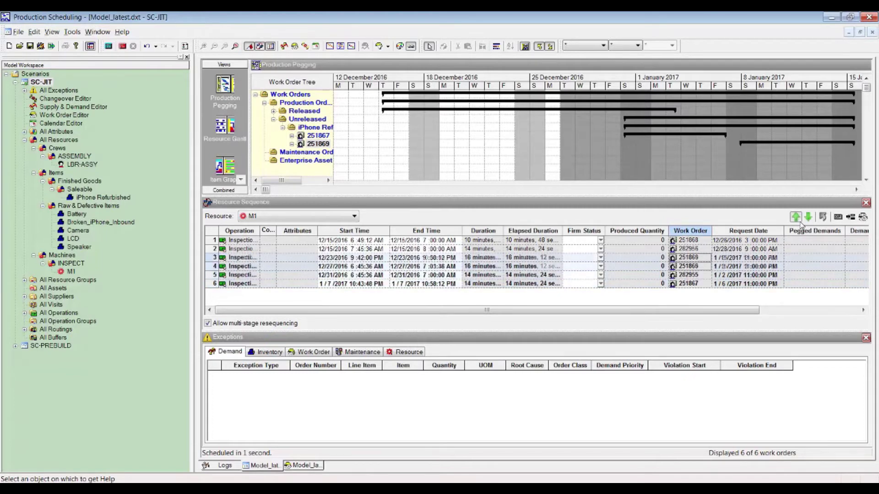
click(796, 217)
click(797, 218)
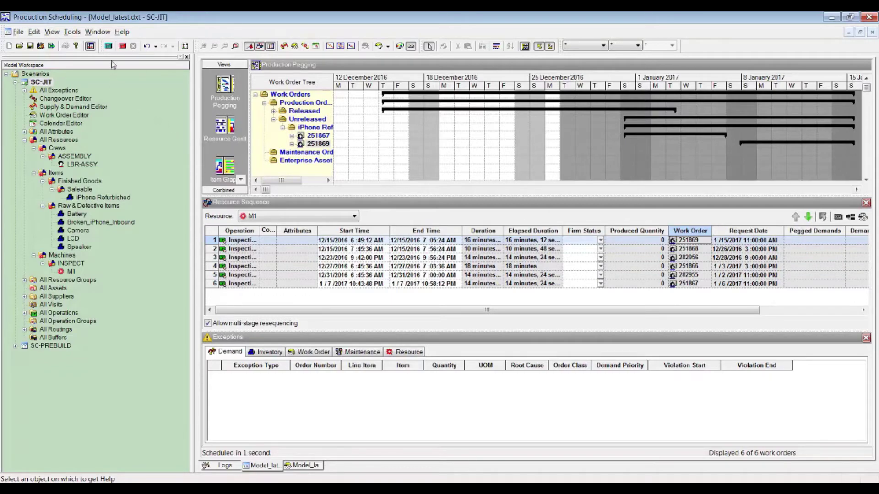
click(123, 49)
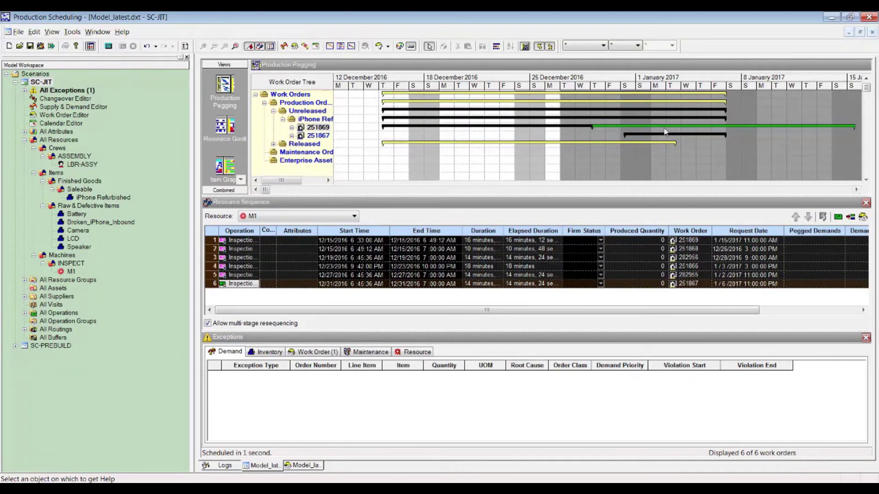
Step: List SC-JIT's work order exceptions, open SC-PREBUILD, and bring up the scenario KPI comparison
mouse_move(664, 128)
click(314, 352)
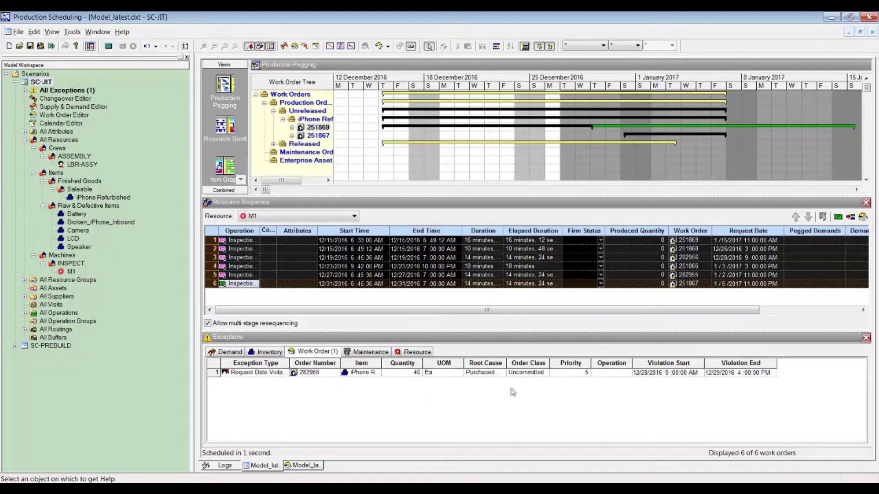
double_click(50, 346)
right_click(42, 74)
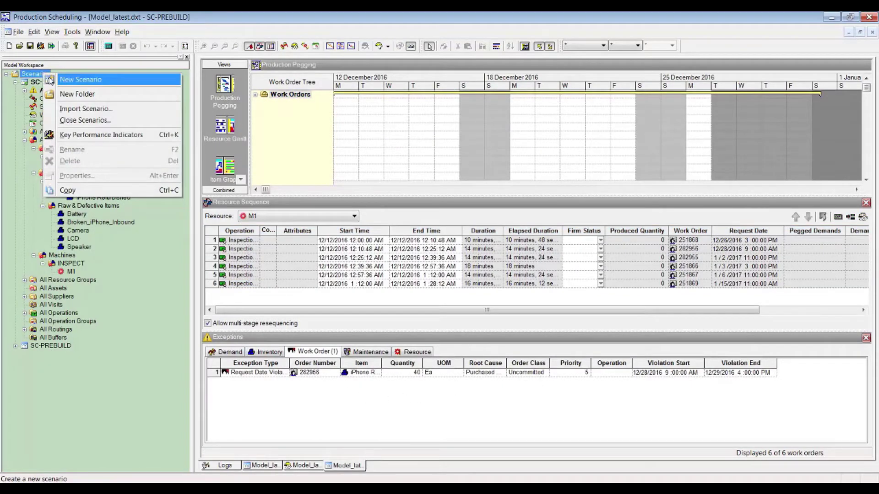
click(95, 135)
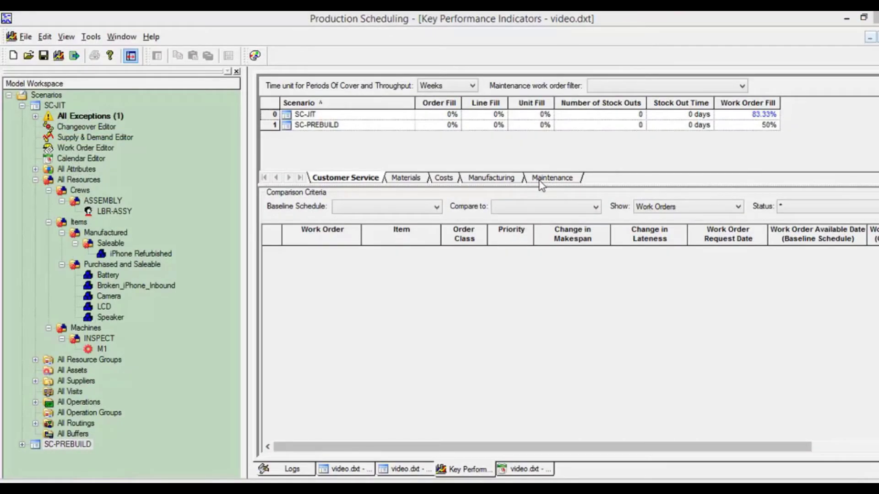
Step: Compare SC-JIT and SC-PREBUILD on Maintenance, then Manufacturing KPIs
click(542, 182)
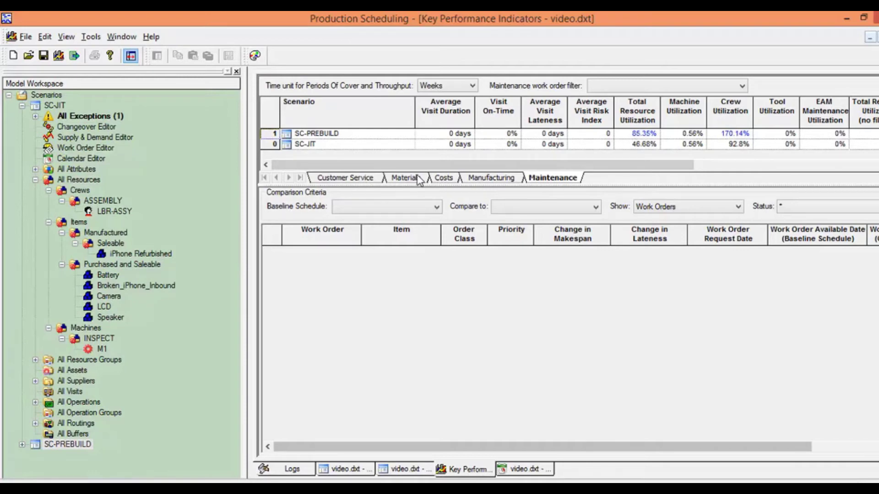
click(493, 183)
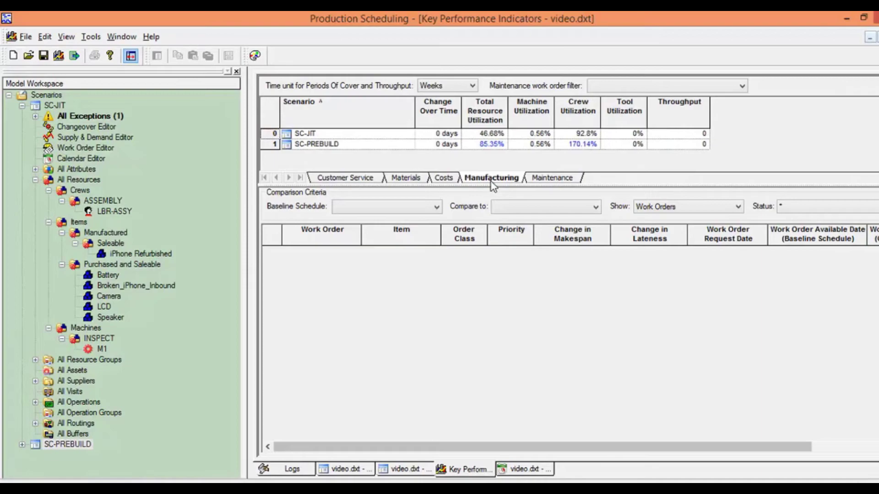
Step: Collapse and select SC-JIT in the Model Workspace, then approve it
click(22, 106)
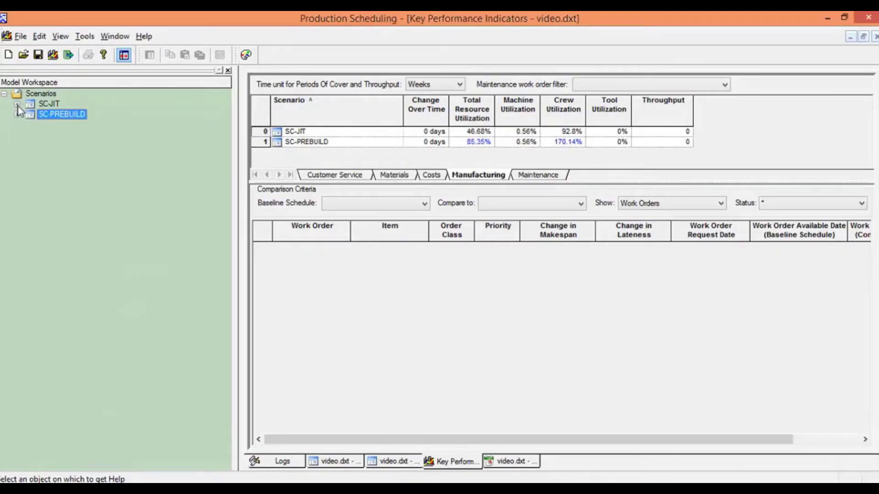
click(40, 105)
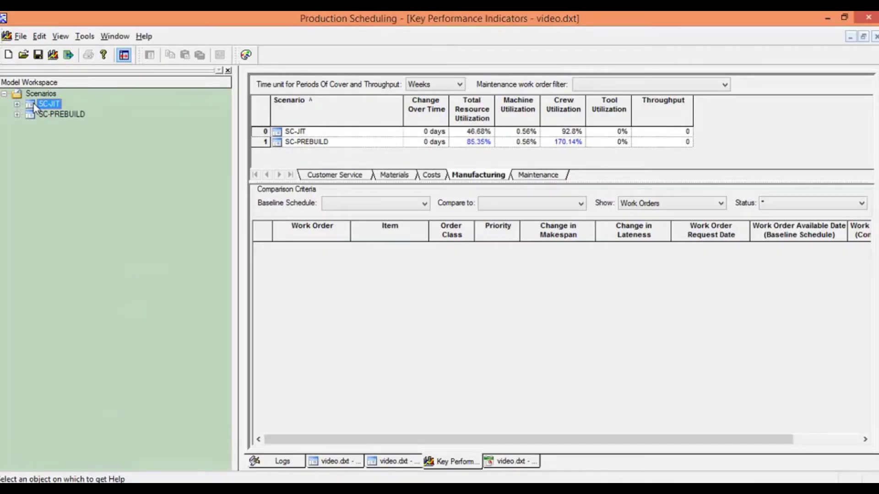
right_click(36, 108)
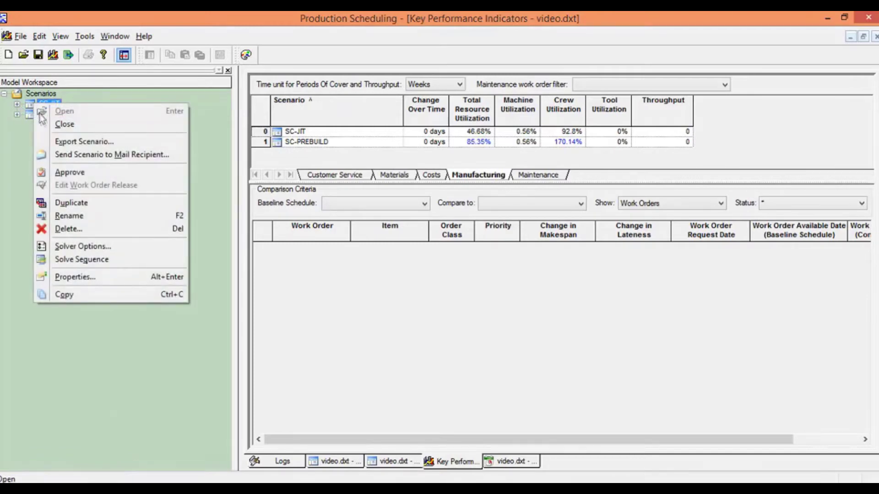
click(69, 174)
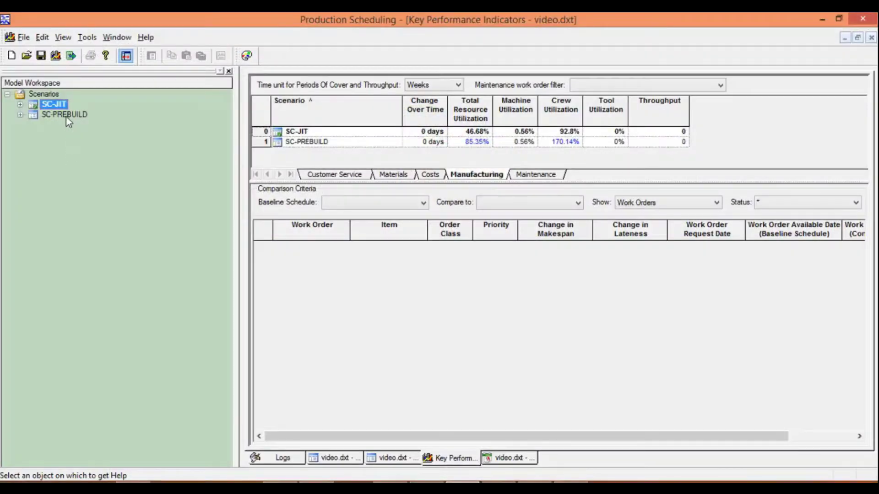
Step: Publish the SC-JIT schedule as CSV files using the CSV Production Schedule profile
click(71, 56)
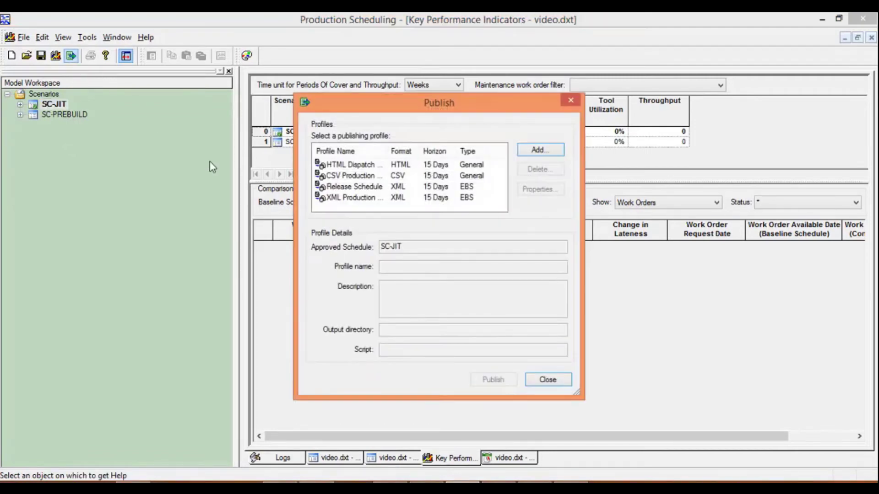
click(350, 176)
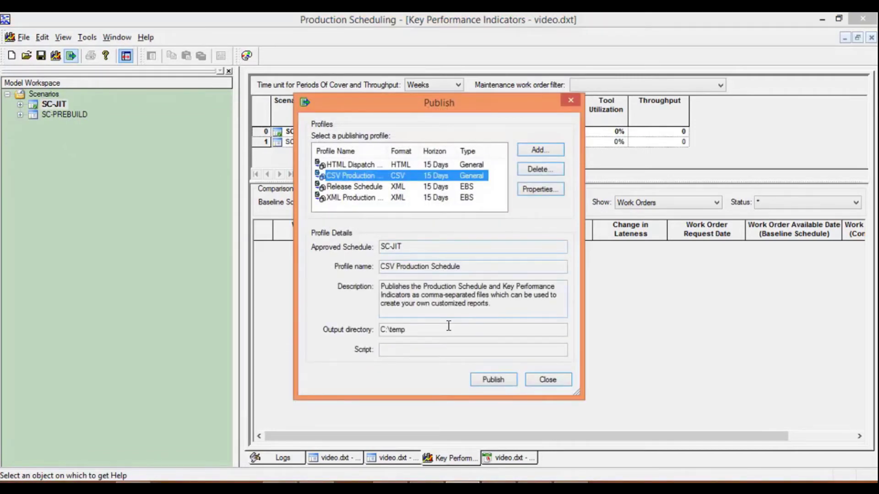
click(504, 383)
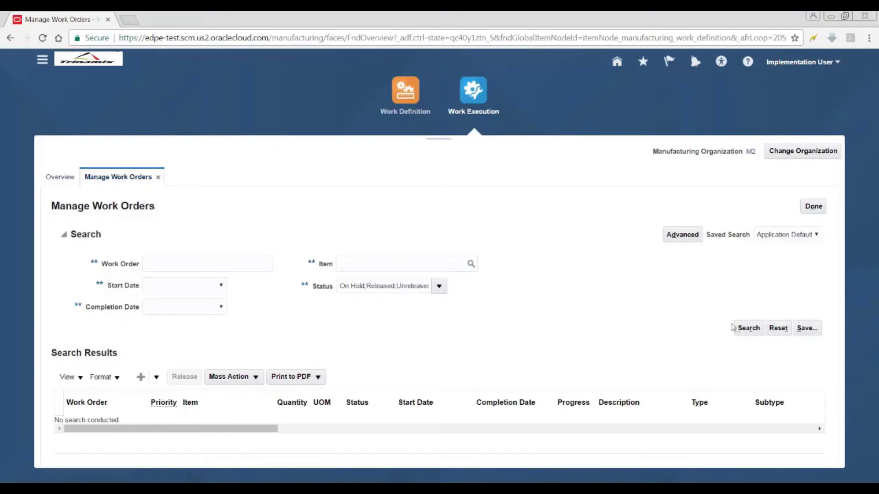
Step: Find work order 251869, change its status to Released, and save it
click(745, 330)
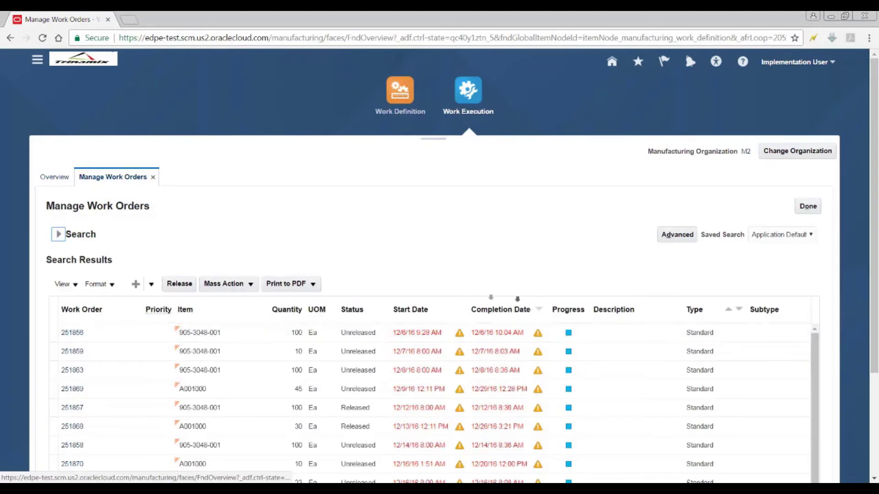
scroll(184, 340, down, 1)
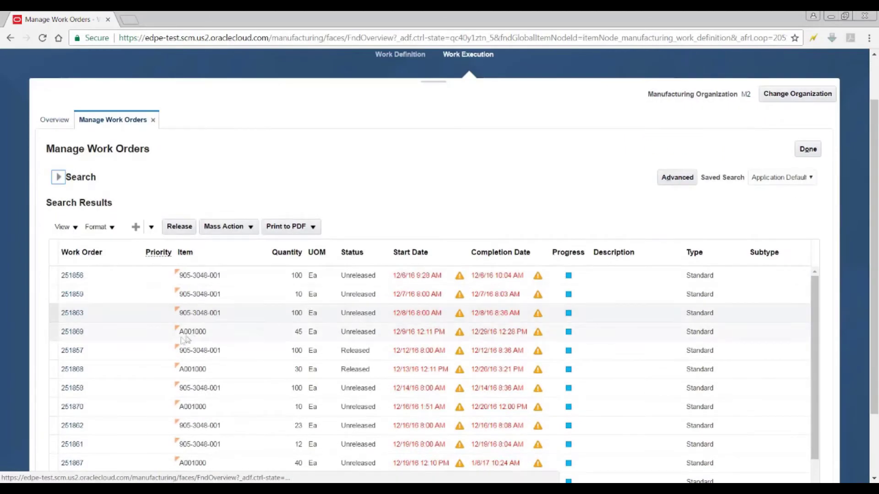
click(76, 334)
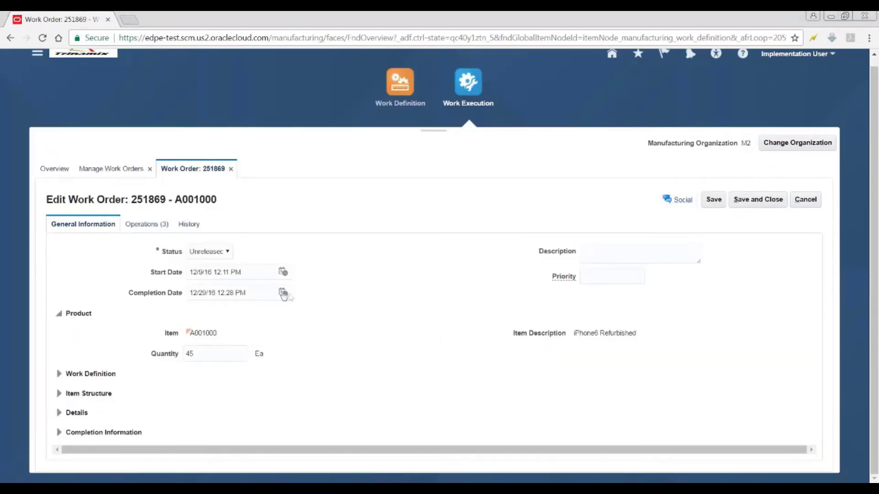
click(226, 253)
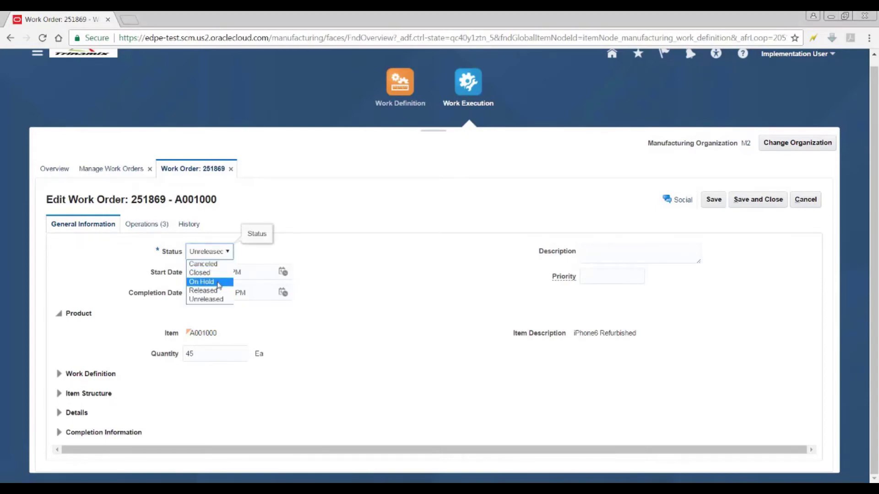
click(217, 291)
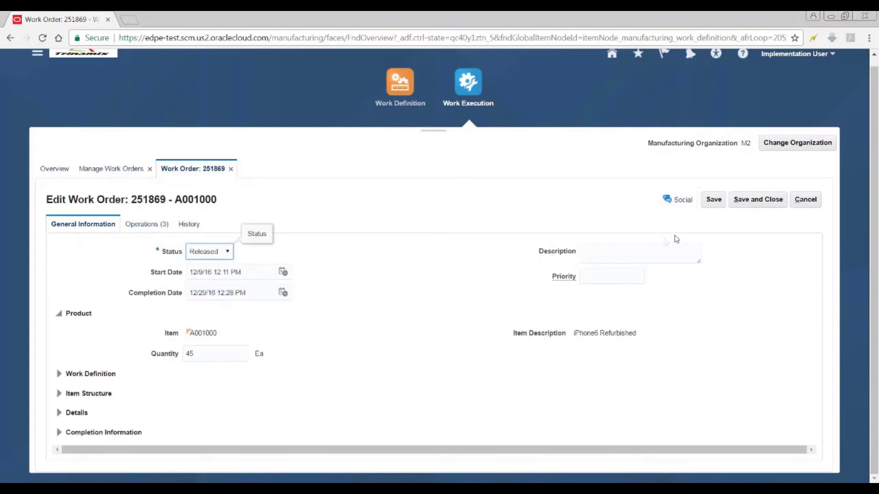
click(758, 199)
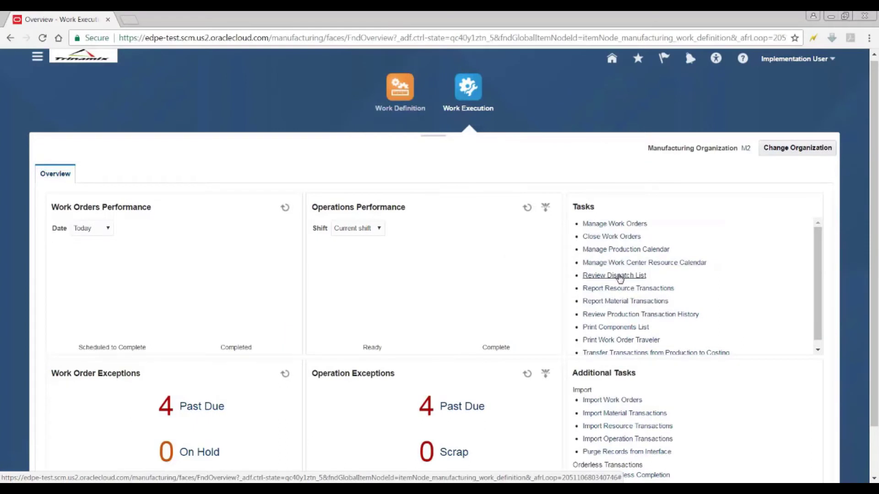
Step: From the dispatch list, complete operation 10 of work order 251869 for 45 Ea using component lot TMOBILE
click(614, 276)
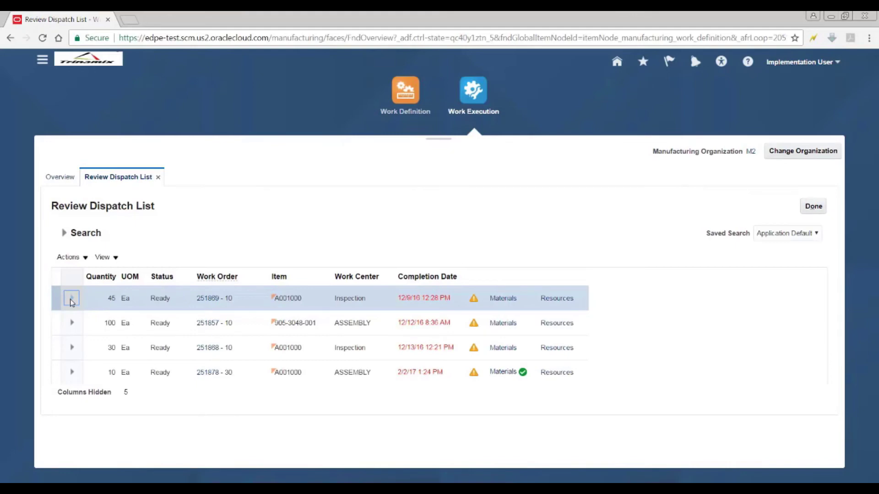
click(71, 299)
click(395, 323)
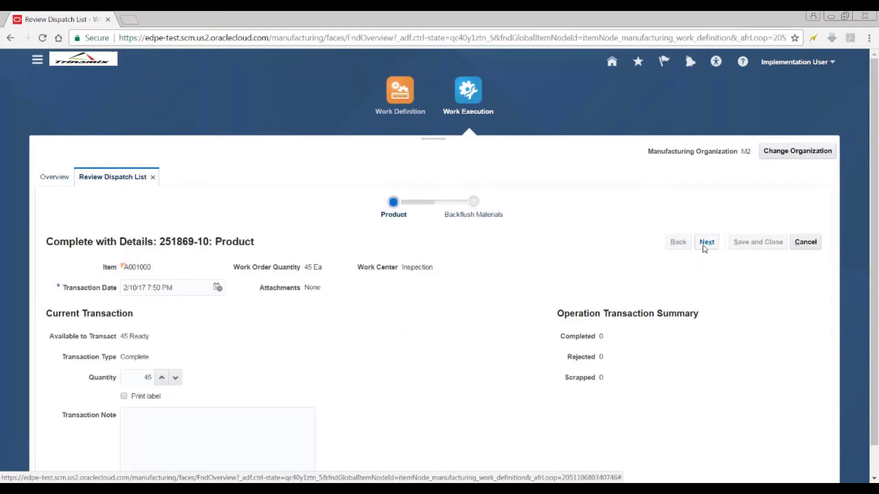
click(704, 247)
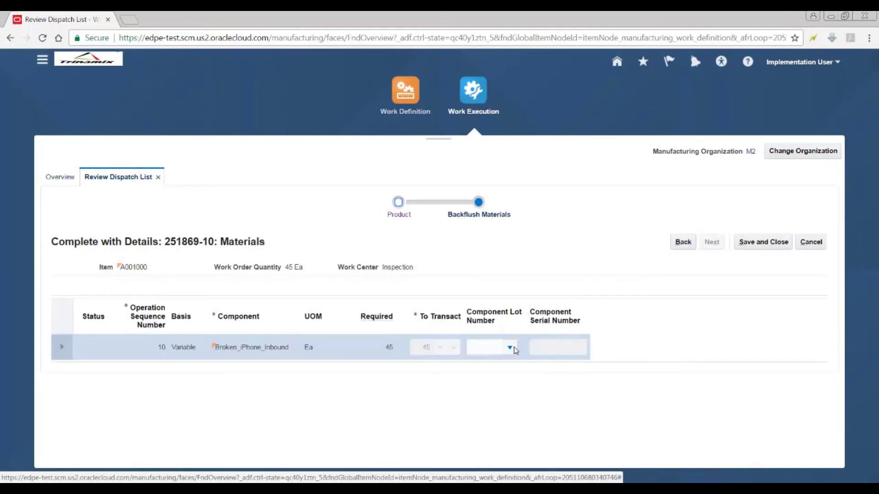
click(514, 350)
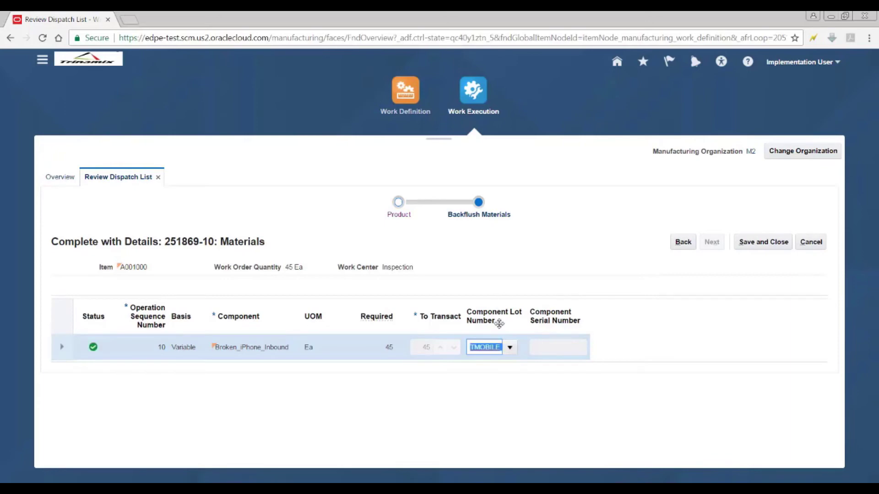
click(747, 243)
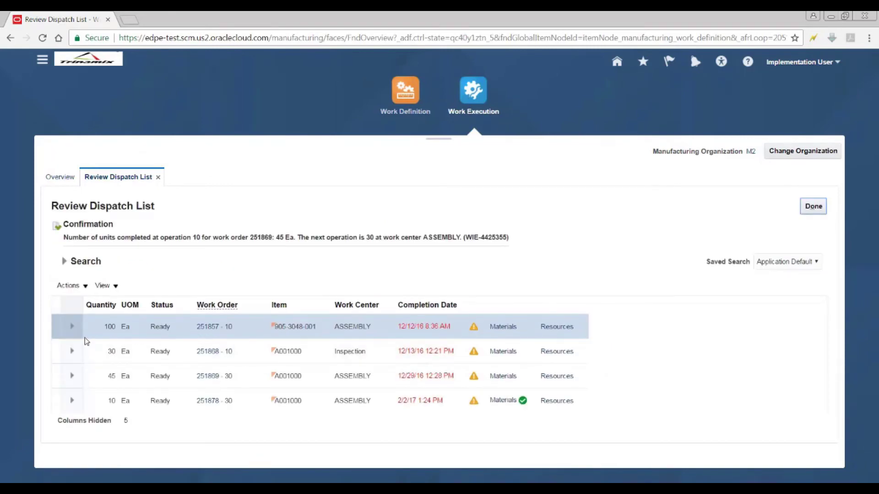
Step: Complete operation 30 of work order 251869 into subinventory FG with lot number FG LOT-2
click(72, 376)
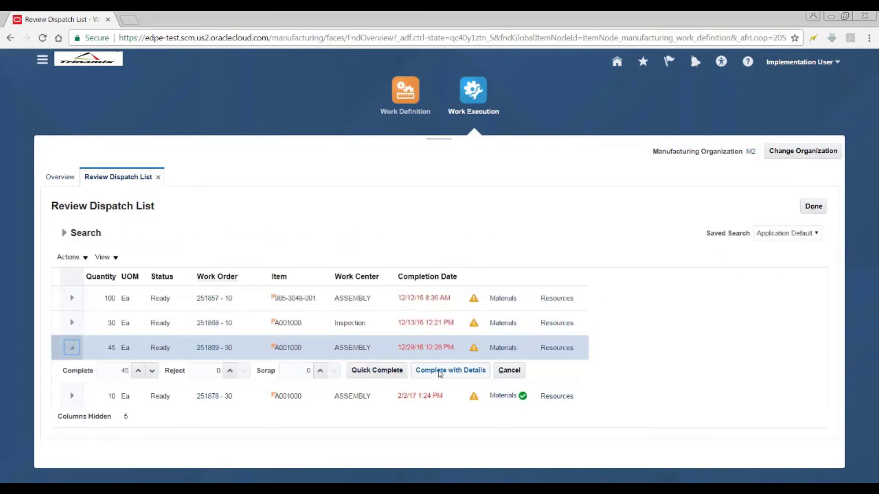
click(439, 373)
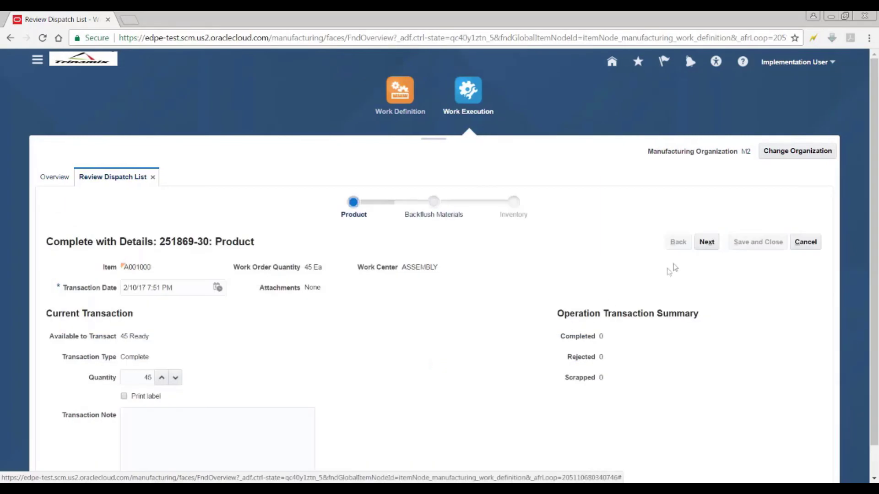
click(707, 245)
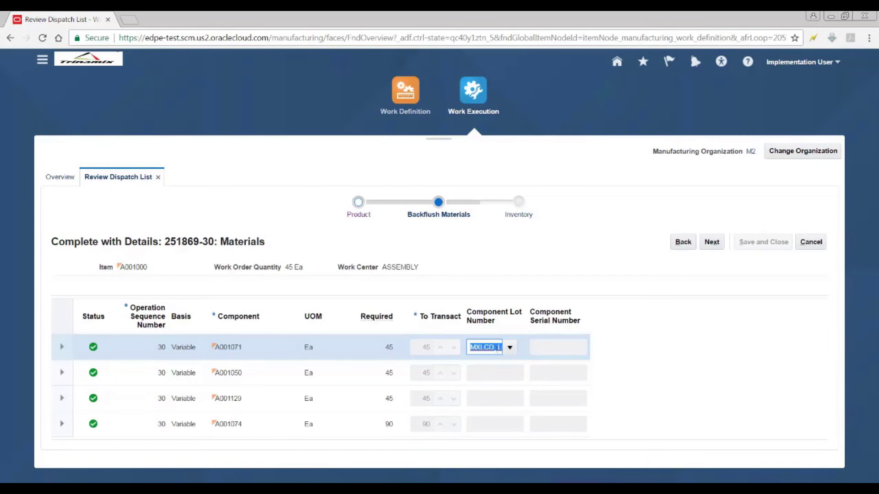
click(713, 247)
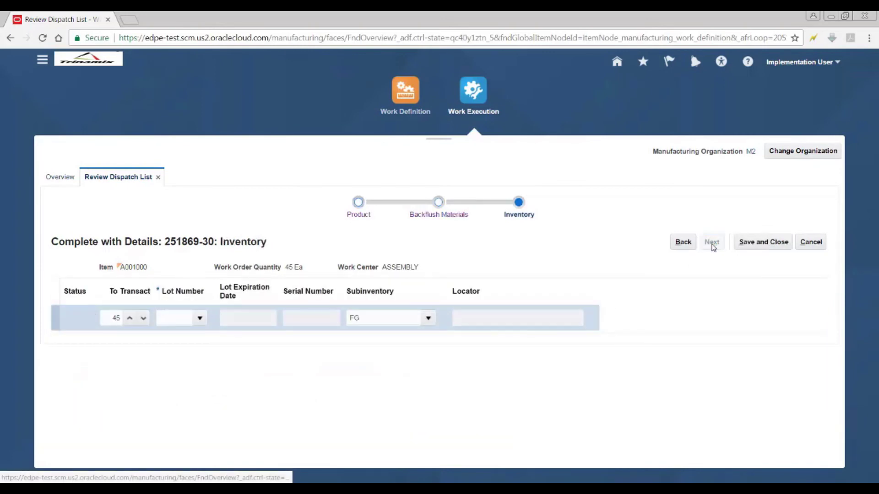
click(181, 318)
text(FG LOT-2)
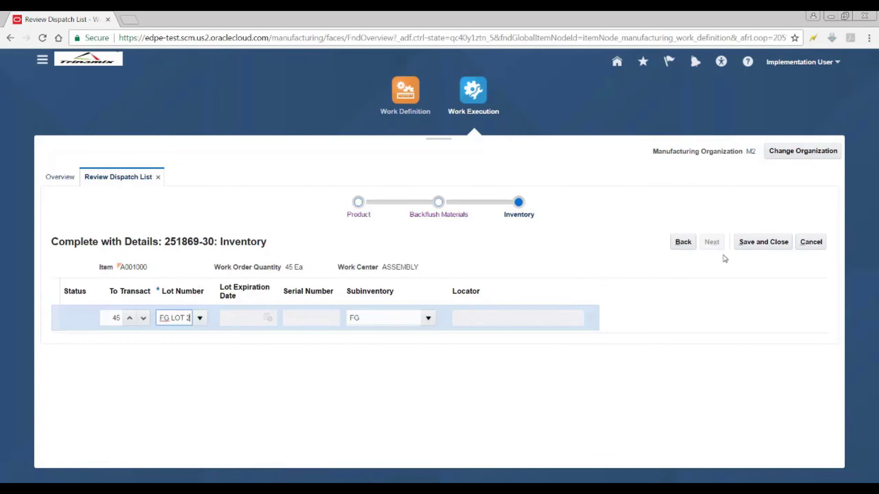
click(763, 242)
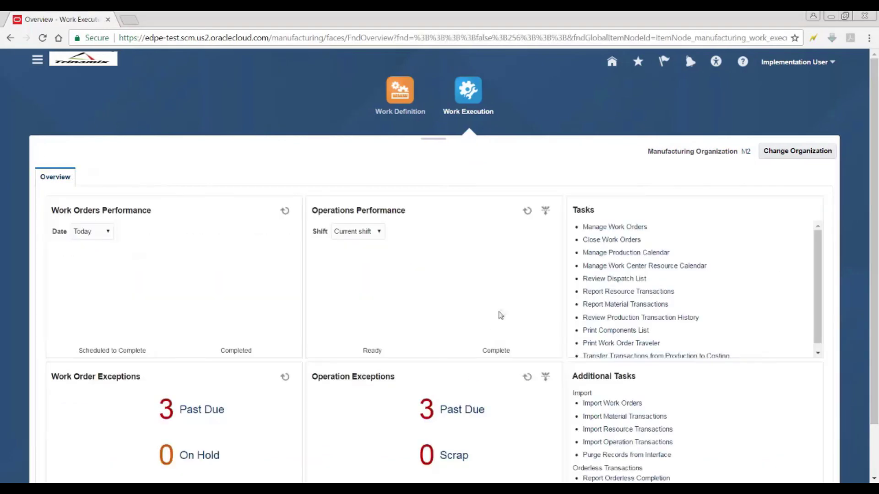
Step: Search Manage Work Orders for 251869 and open the work order's details
click(596, 228)
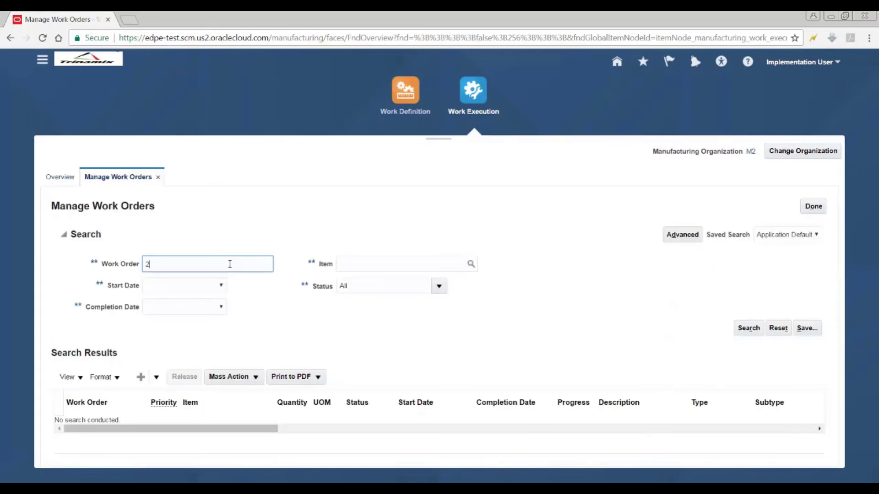
text(251869)
click(757, 335)
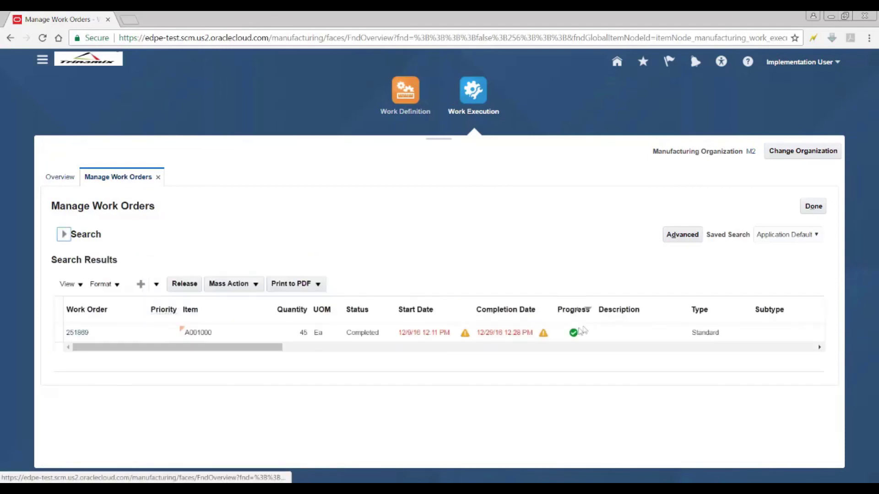
click(80, 332)
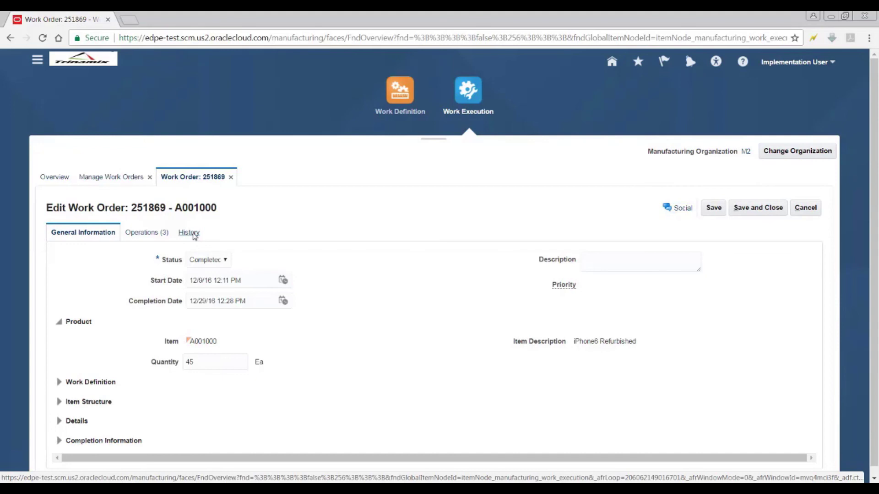
Step: View the work order's history and its production transaction history
click(194, 235)
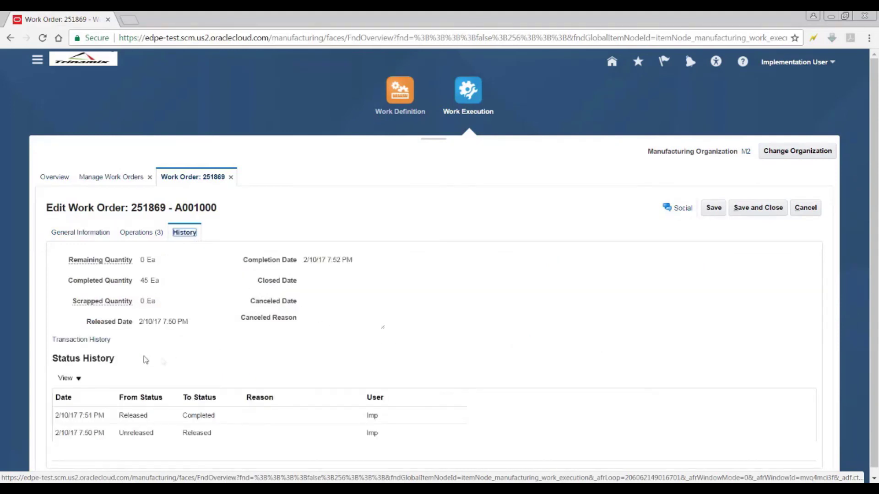
click(94, 344)
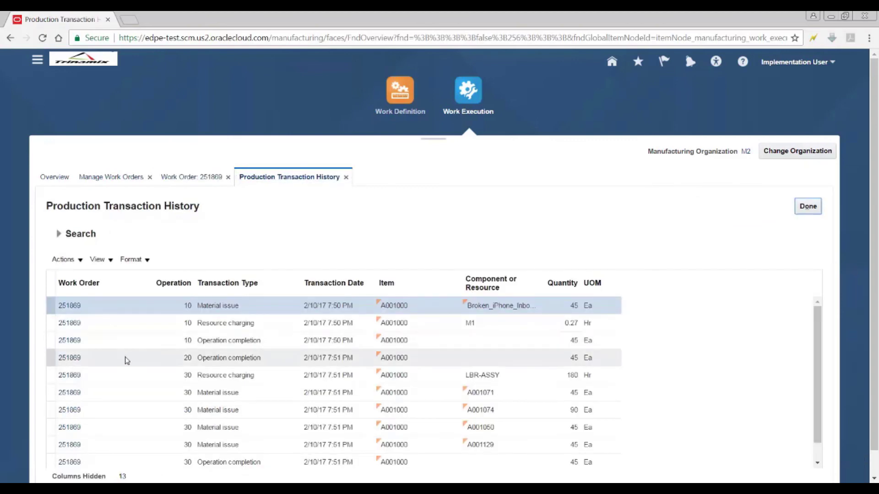
scroll(126, 361, down, 1)
scroll(127, 361, up, 1)
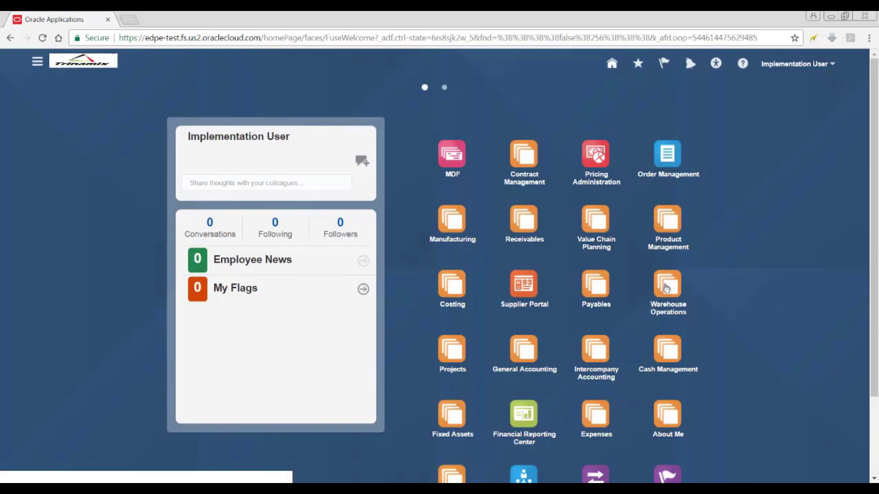
Step: Search Warehouse Operations inventory item quantities for lot FG LOT-2
click(671, 292)
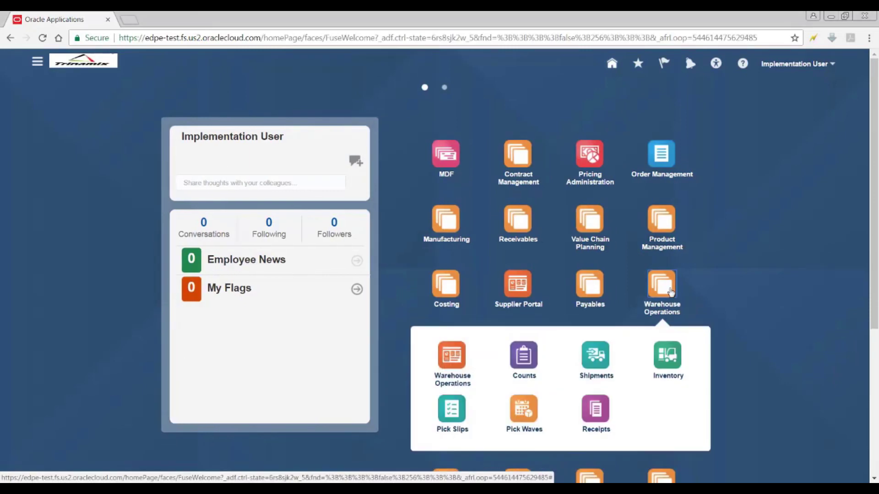
click(672, 361)
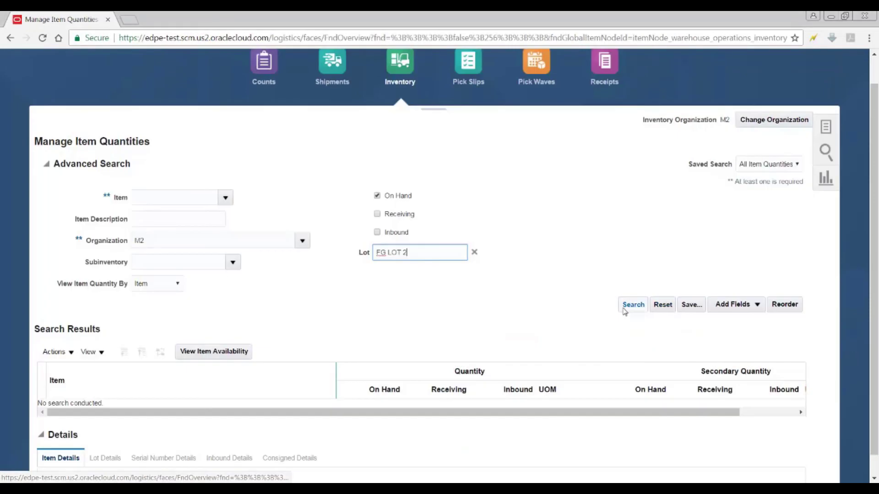
click(624, 304)
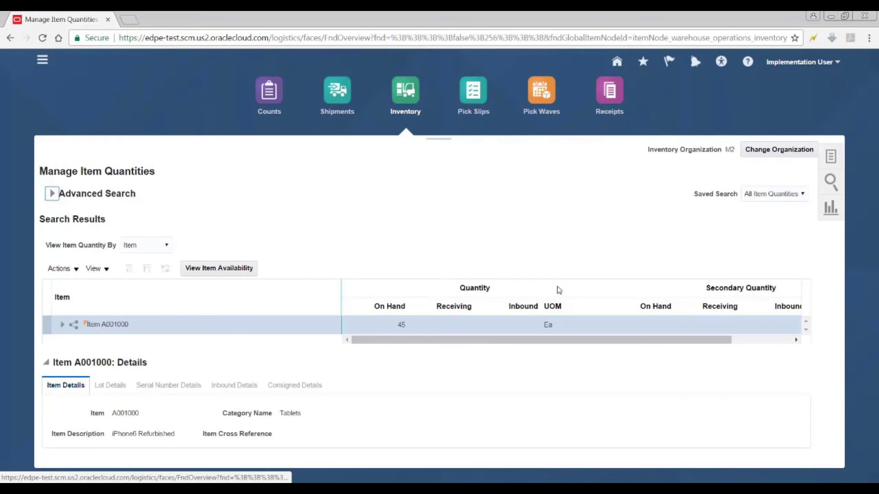